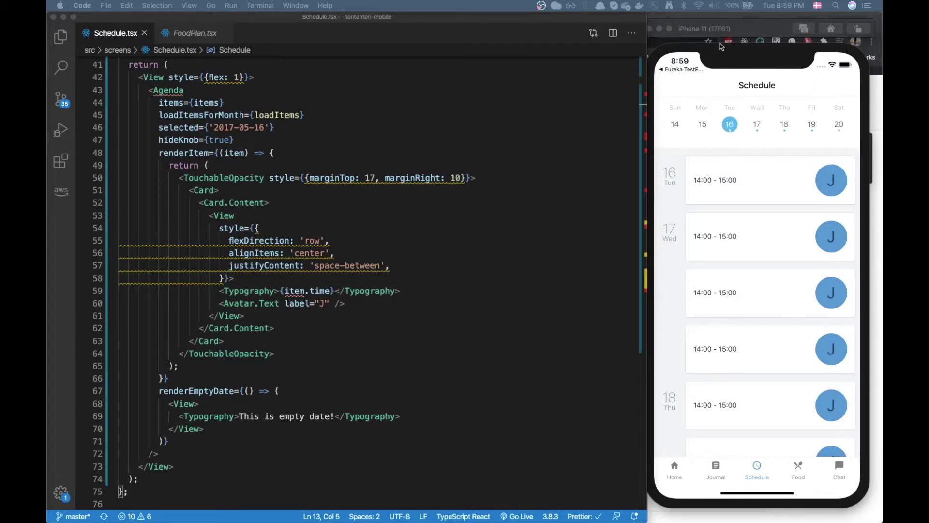
# Switch the simulator to the Food screen and bring up FoodPlan.tsx in the editor.
pyautogui.click(694, 138)
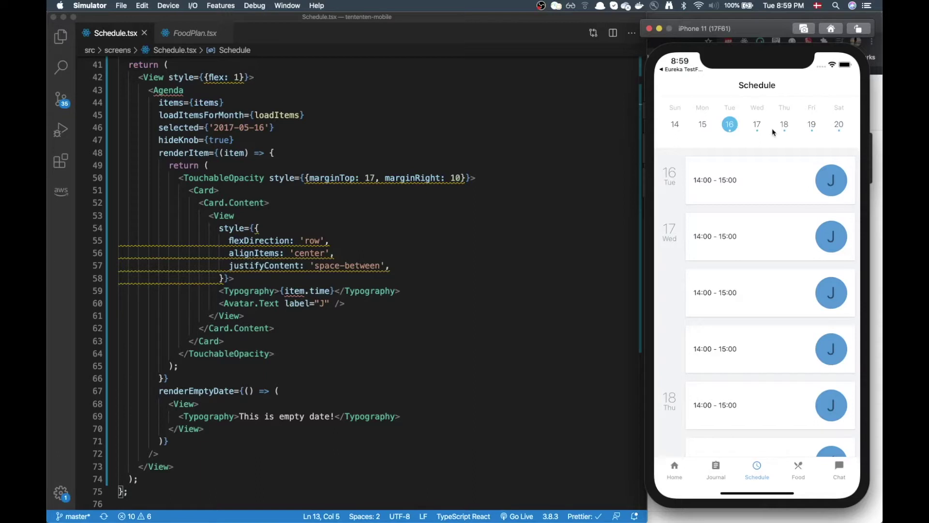
pyautogui.scroll(2, 414, 236)
pyautogui.scroll(1, 415, 236)
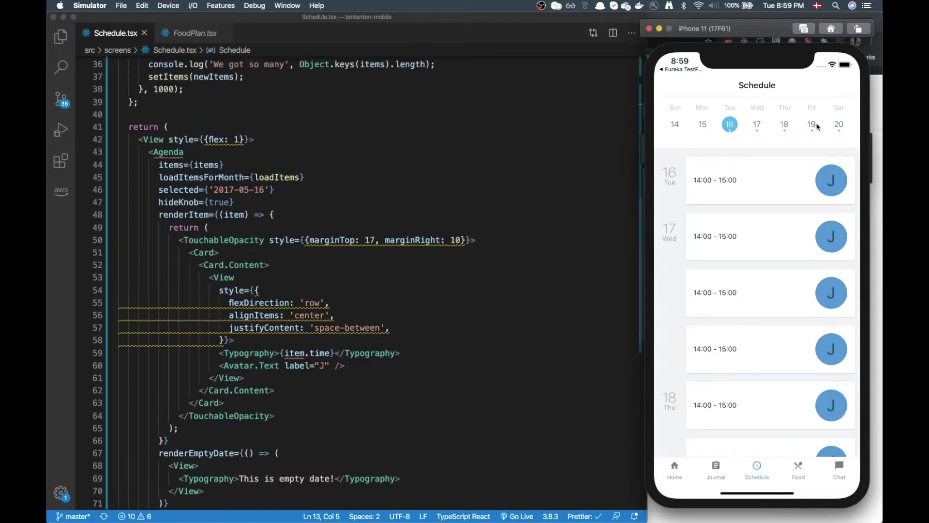
pyautogui.scroll(-4, 363, 311)
pyautogui.scroll(1, 365, 312)
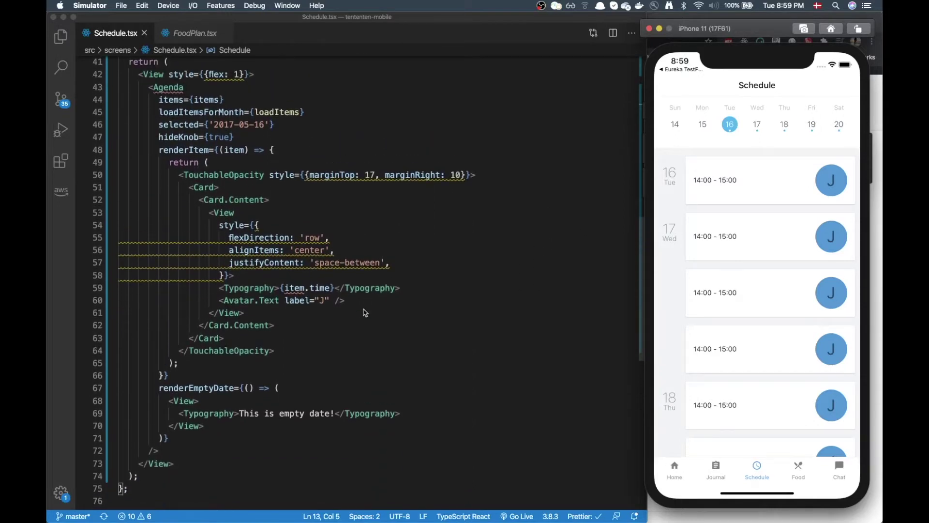
pyautogui.scroll(10, 365, 312)
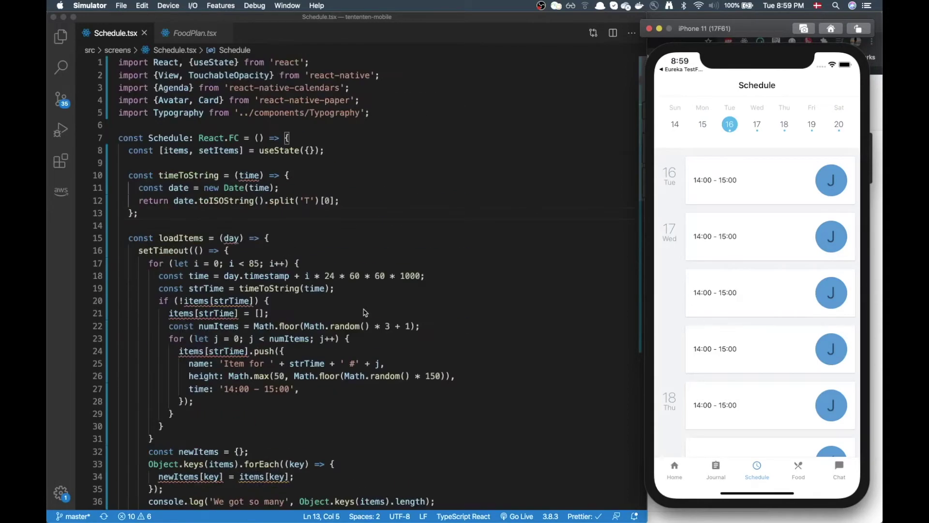
pyautogui.scroll(-6, 298, 129)
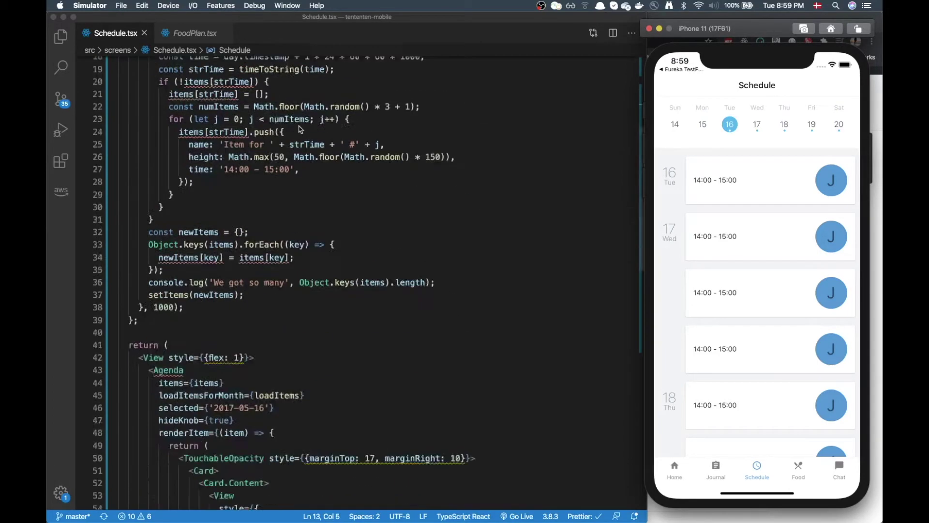
pyautogui.scroll(-15, 298, 129)
pyautogui.scroll(4, 299, 128)
pyautogui.scroll(2, 298, 128)
pyautogui.scroll(1, 298, 128)
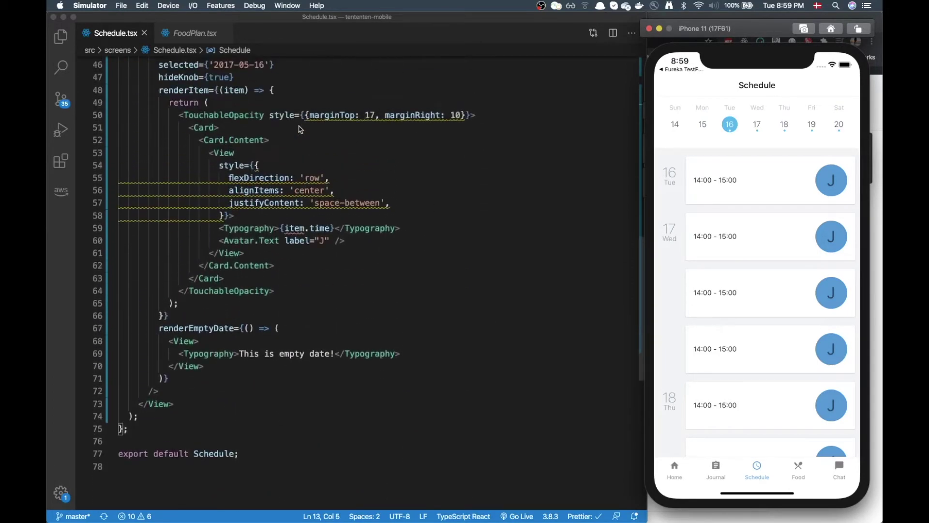
pyautogui.scroll(3, 298, 128)
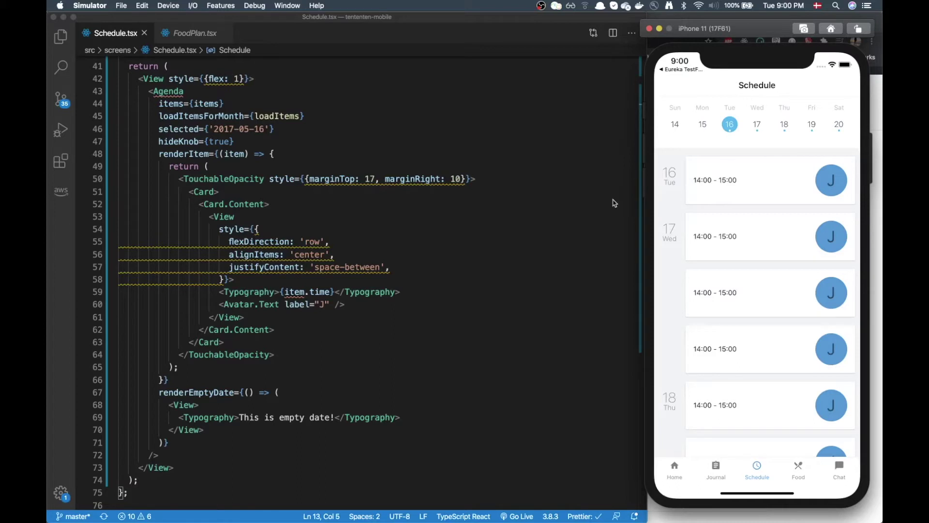
pyautogui.click(439, 322)
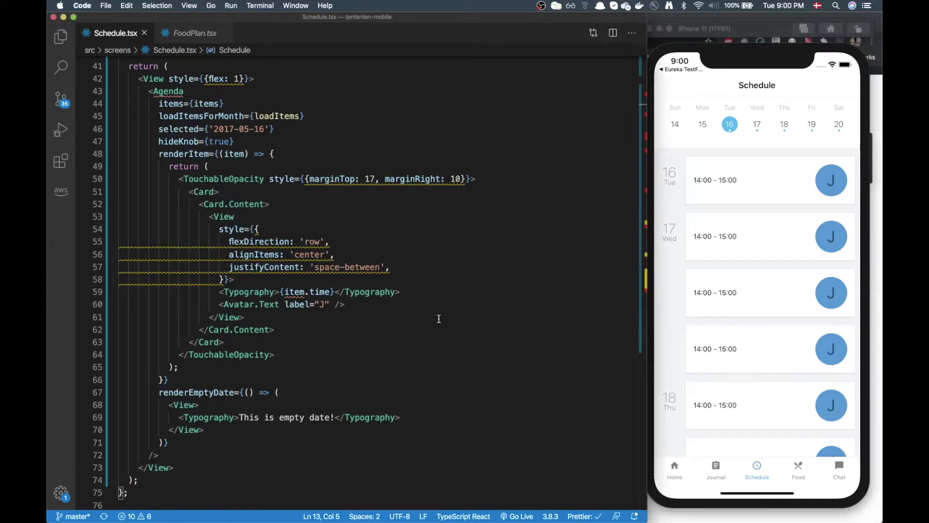
pyautogui.scroll(3, 439, 320)
pyautogui.scroll(-1, 439, 318)
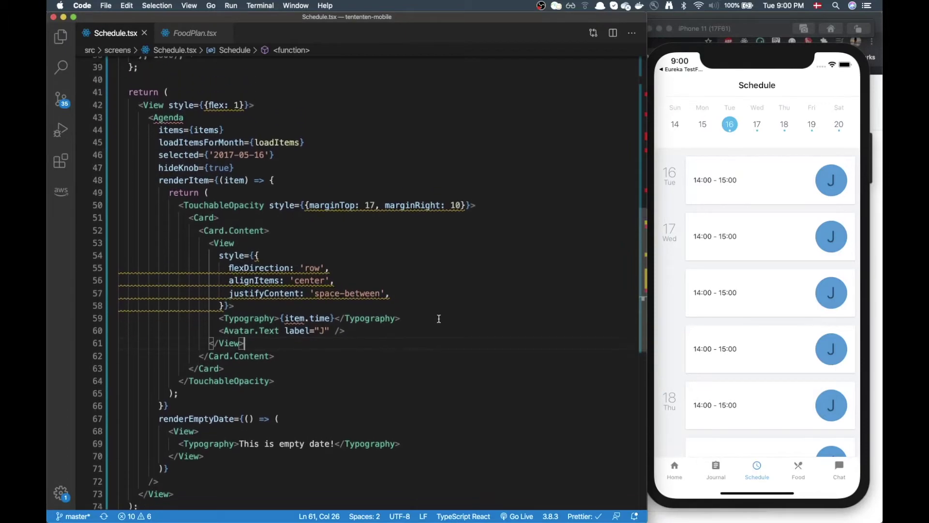
pyautogui.click(799, 479)
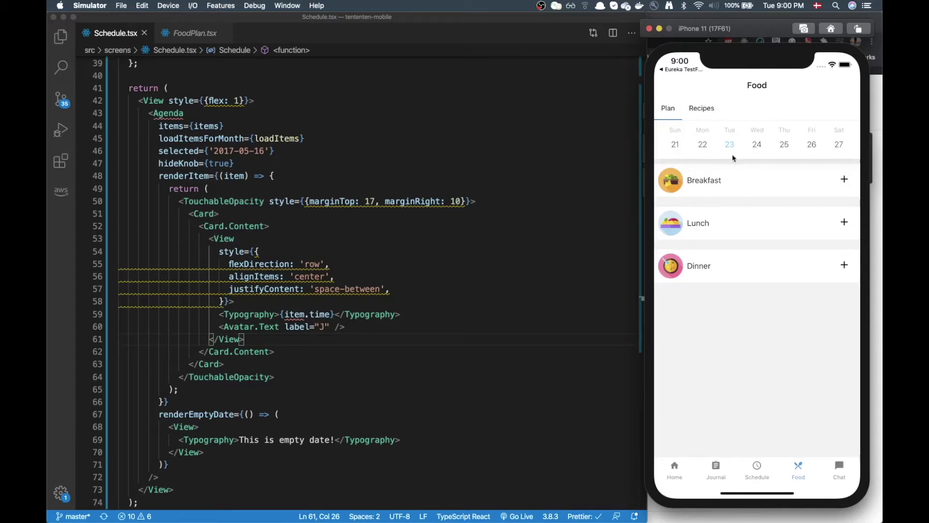
pyautogui.click(196, 35)
# Highlight the WeekCalendar name and the 'react-native-calendars' package on the import line.
pyautogui.click(232, 151)
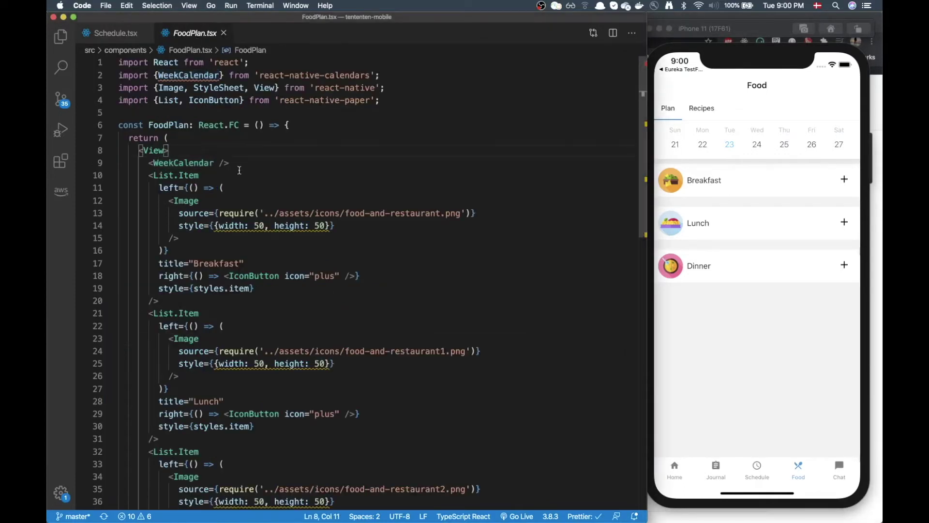
pyautogui.moveTo(223, 75); pyautogui.dragTo(156, 75)
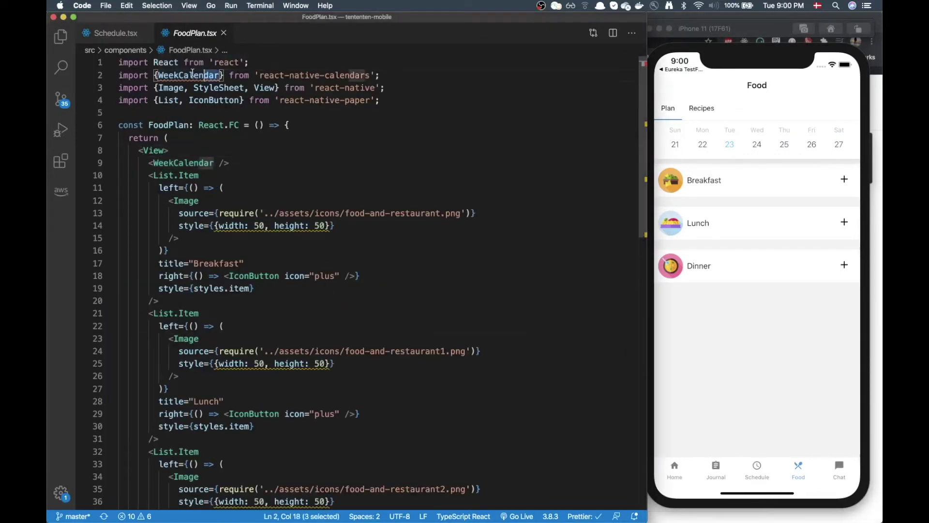
pyautogui.moveTo(259, 75); pyautogui.dragTo(369, 75)
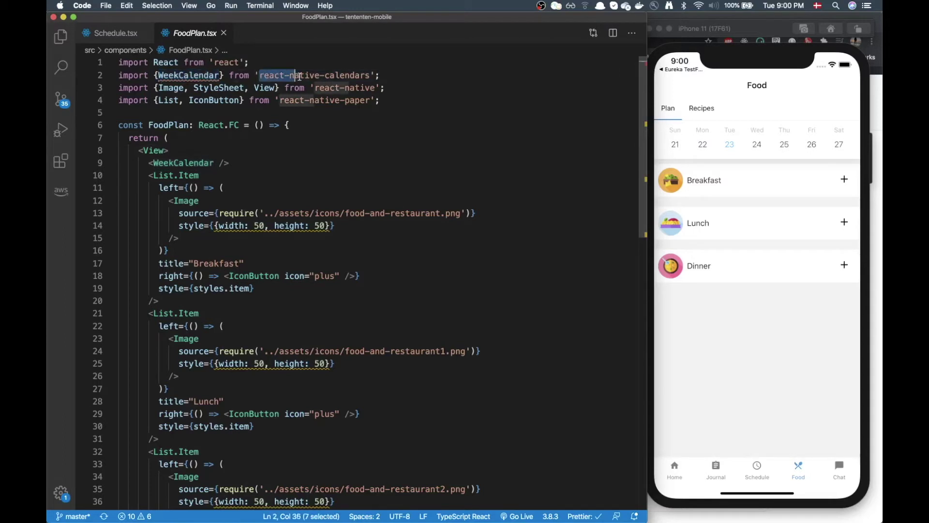
pyautogui.click(358, 101)
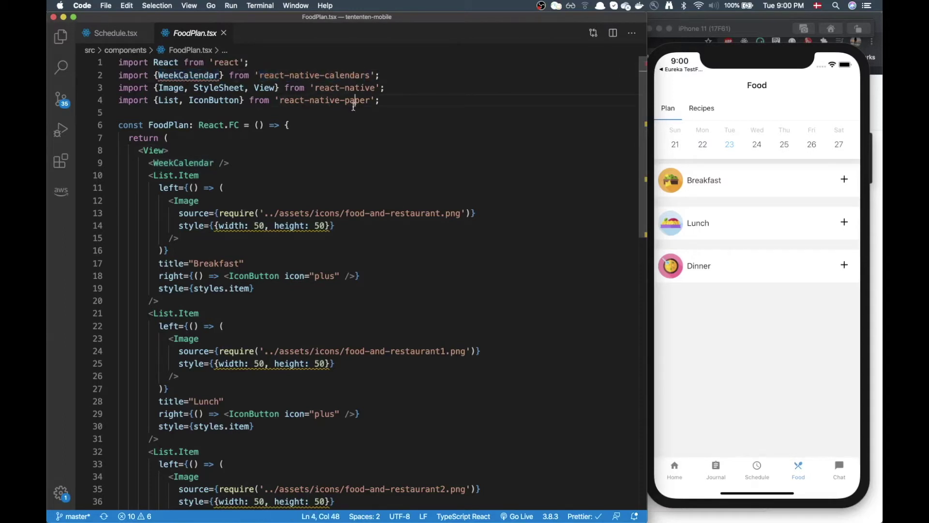
# Re-highlight the WeekCalendar import, then switch to the browser with the calendars repository.
pyautogui.click(219, 114)
pyautogui.moveTo(188, 74)
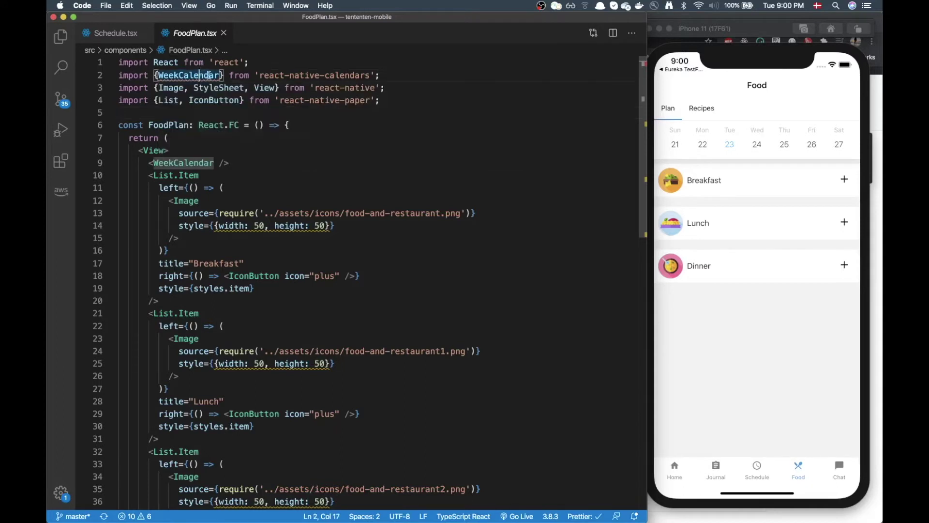
pyautogui.moveTo(223, 74); pyautogui.dragTo(187, 74)
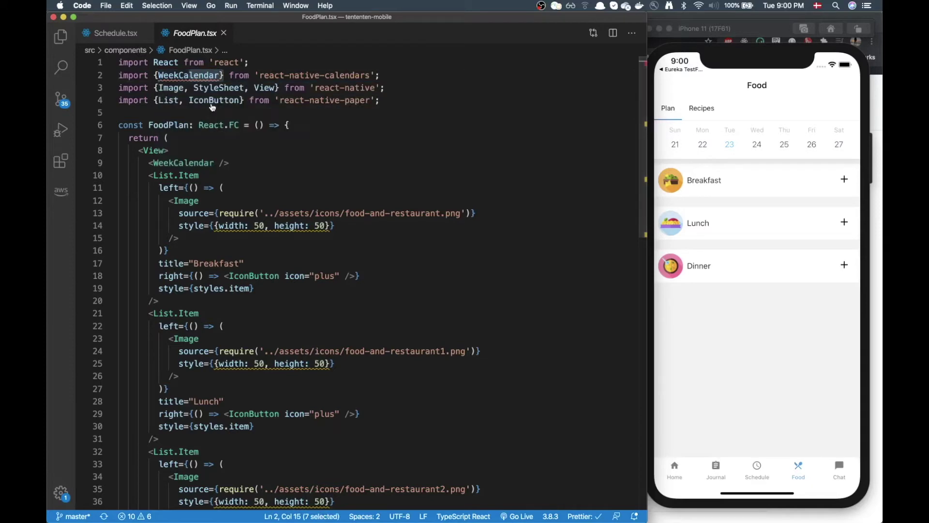
pyautogui.press('super+Tab')
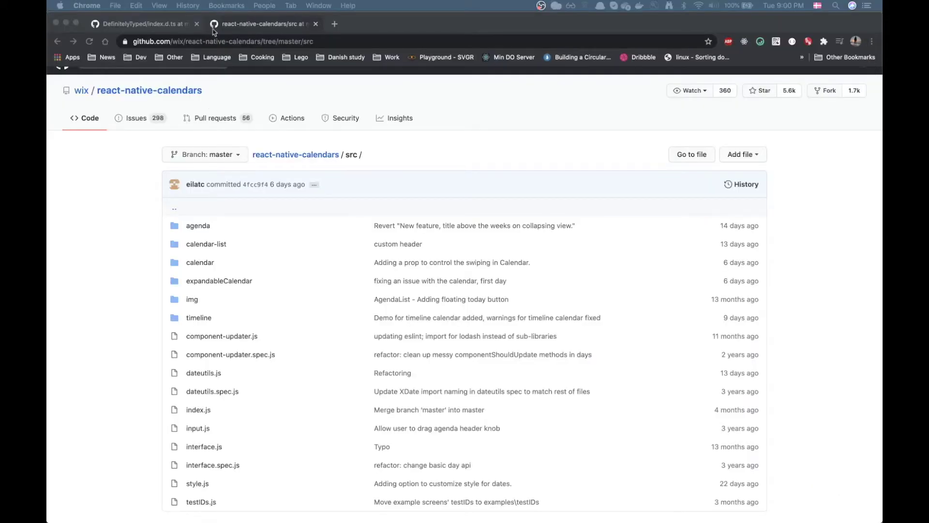
pyautogui.click(167, 26)
pyautogui.scroll(-3, 173, 220)
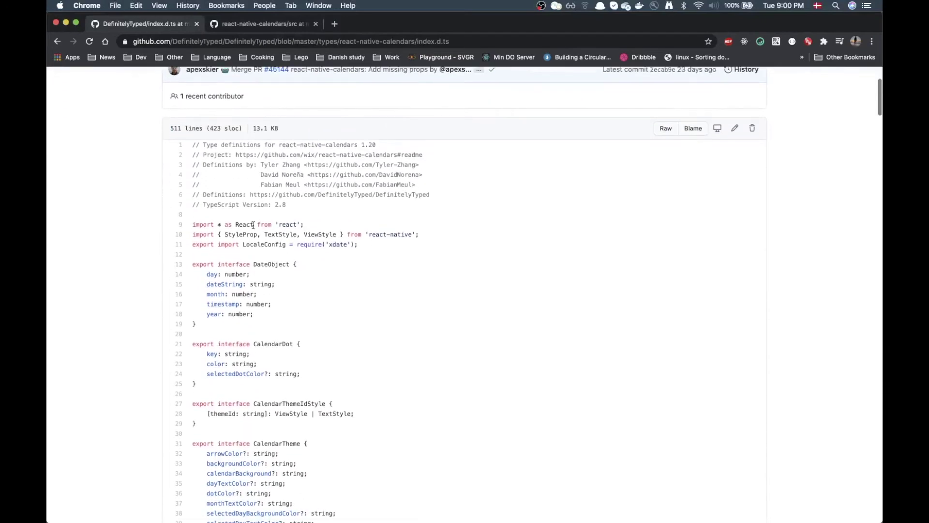
pyautogui.scroll(3, 173, 219)
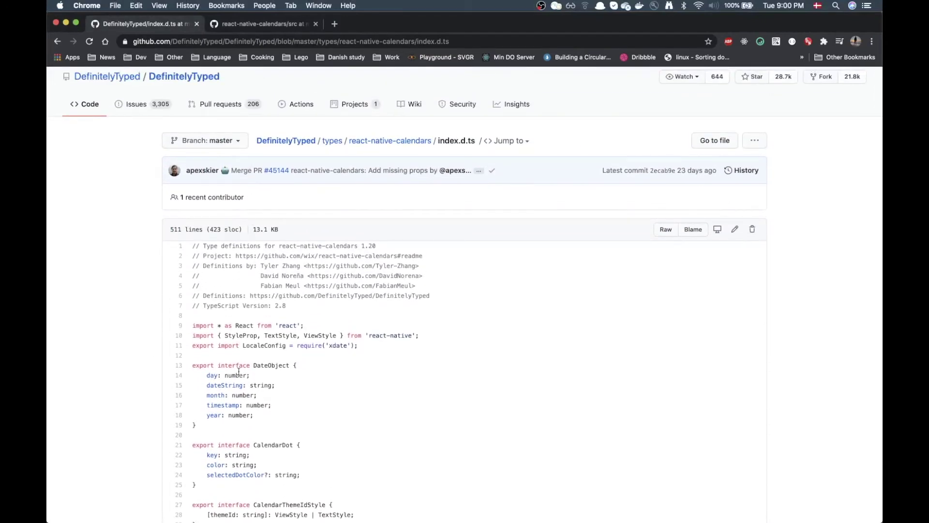
pyautogui.scroll(-2, 369, 305)
pyautogui.scroll(2, 436, 290)
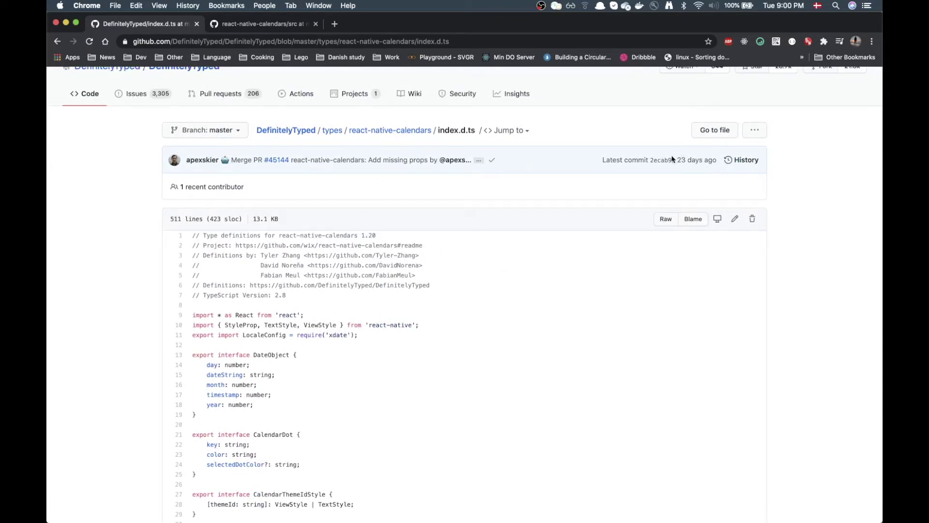
pyautogui.moveTo(673, 159); pyautogui.dragTo(706, 157)
pyautogui.click(494, 303)
pyautogui.scroll(-3, 494, 303)
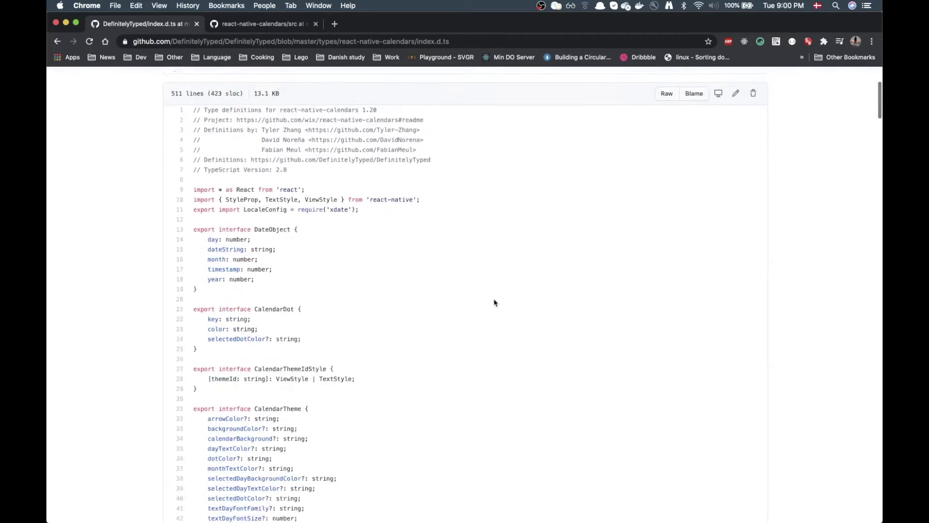
pyautogui.scroll(-1, 494, 302)
pyautogui.scroll(-3, 494, 302)
pyautogui.scroll(3, 494, 303)
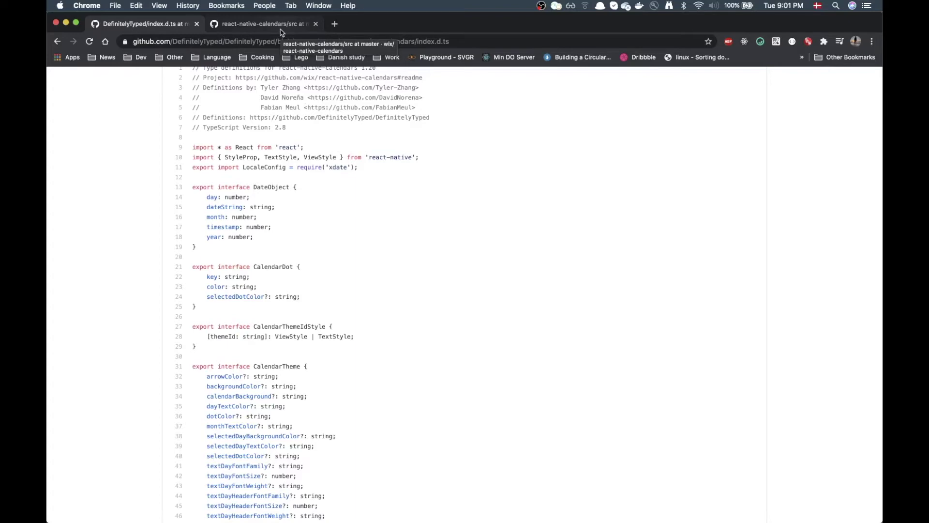
pyautogui.click(280, 32)
pyautogui.scroll(-1, 254, 236)
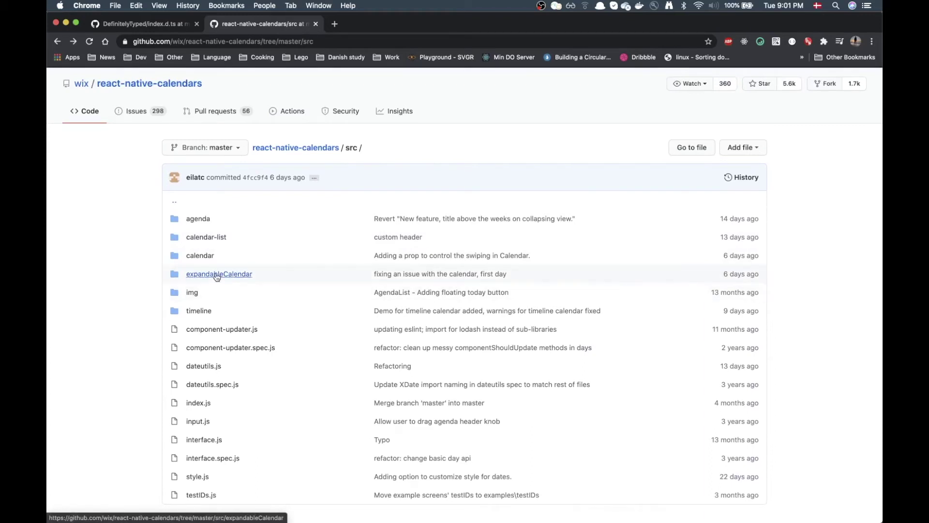
# View weekCalendar.js in the expandableCalendar folder, then return to the repository root.
pyautogui.click(215, 274)
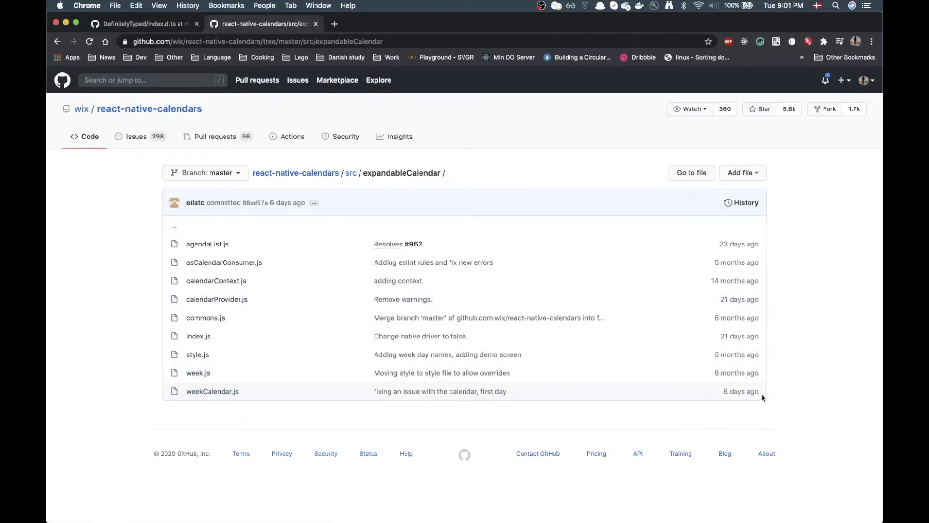
pyautogui.moveTo(761, 395); pyautogui.dragTo(717, 397)
pyautogui.click(296, 416)
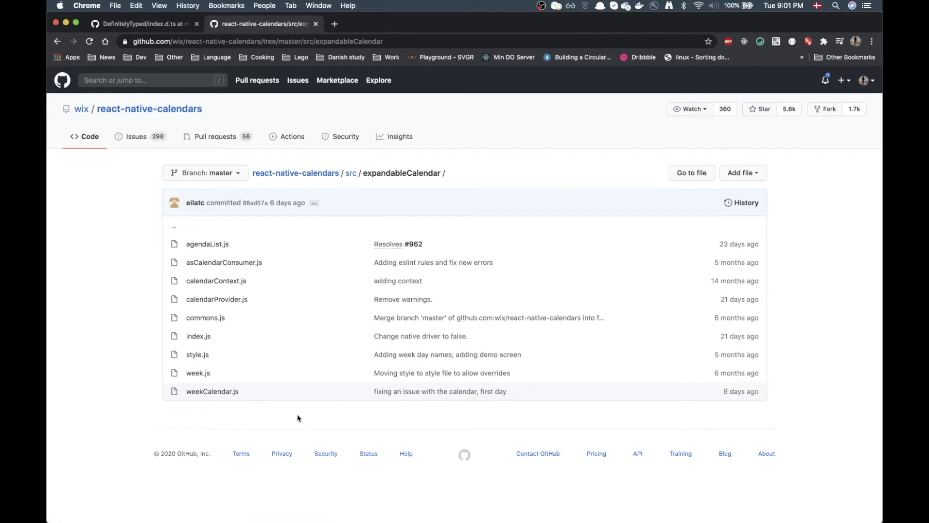
pyautogui.click(216, 392)
pyautogui.scroll(-3, 218, 341)
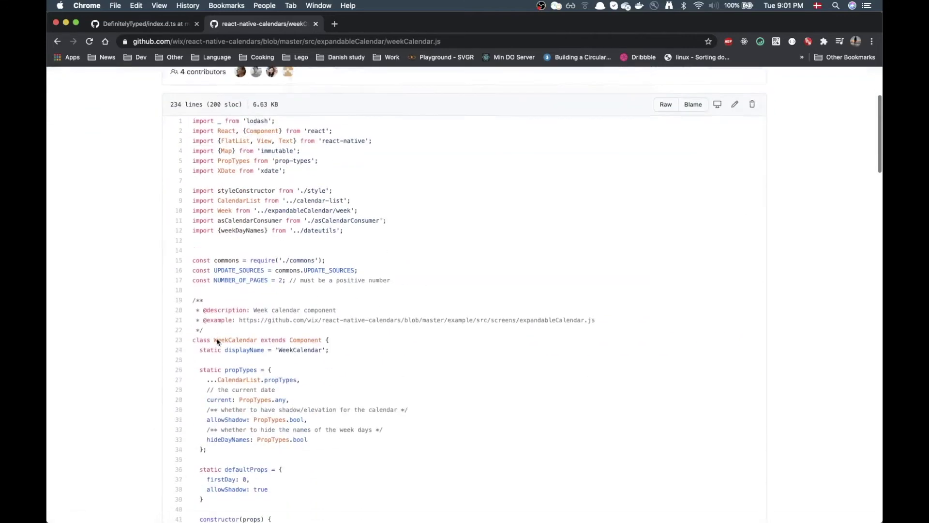
pyautogui.scroll(-2, 218, 341)
pyautogui.scroll(-4, 214, 347)
pyautogui.scroll(-3, 213, 346)
pyautogui.scroll(-1, 212, 346)
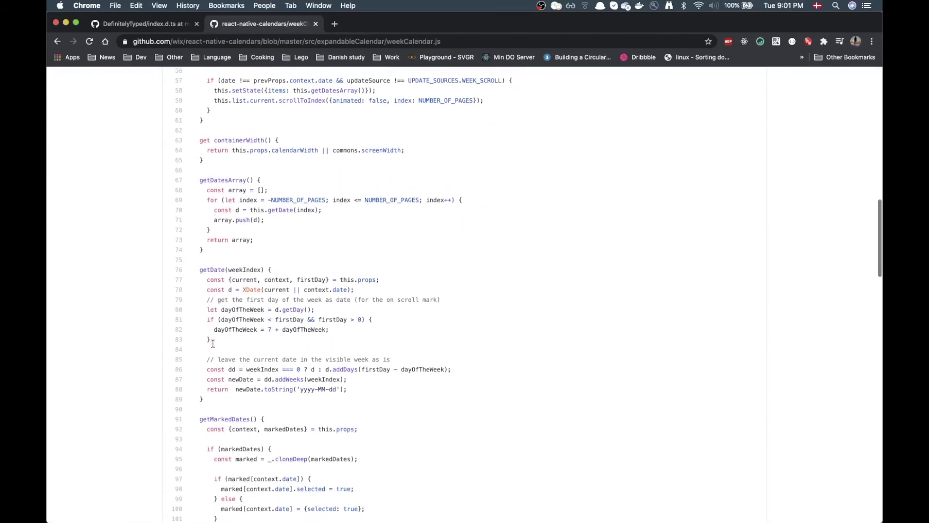
pyautogui.scroll(-3, 213, 346)
pyautogui.scroll(-3, 213, 343)
pyautogui.scroll(10, 213, 343)
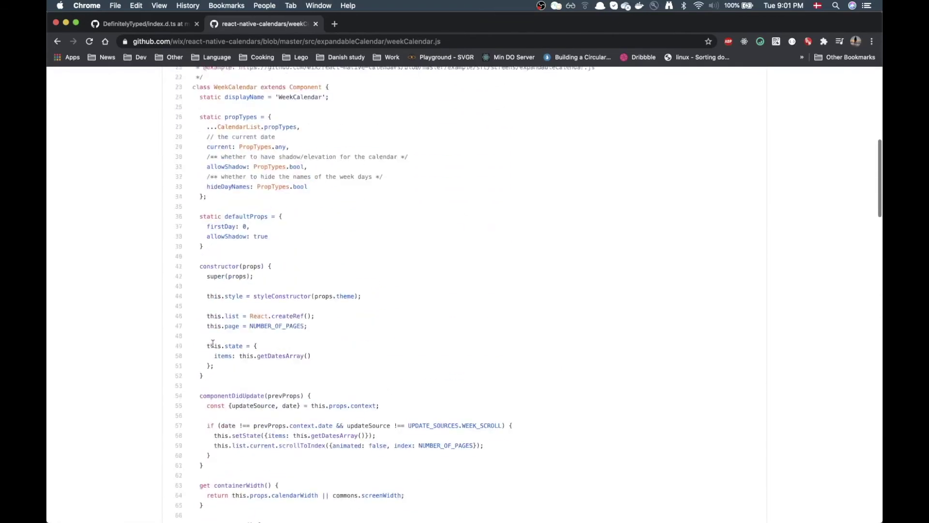
pyautogui.scroll(5, 213, 344)
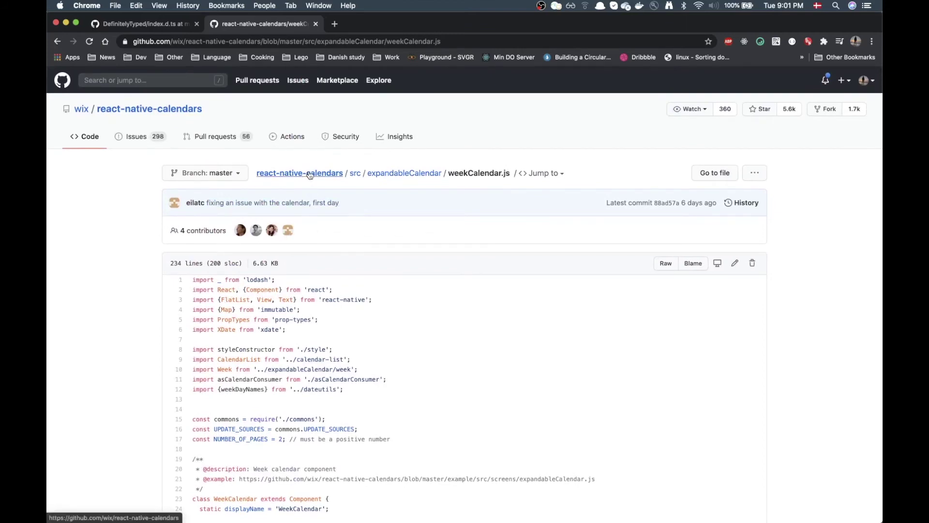
pyautogui.click(327, 174)
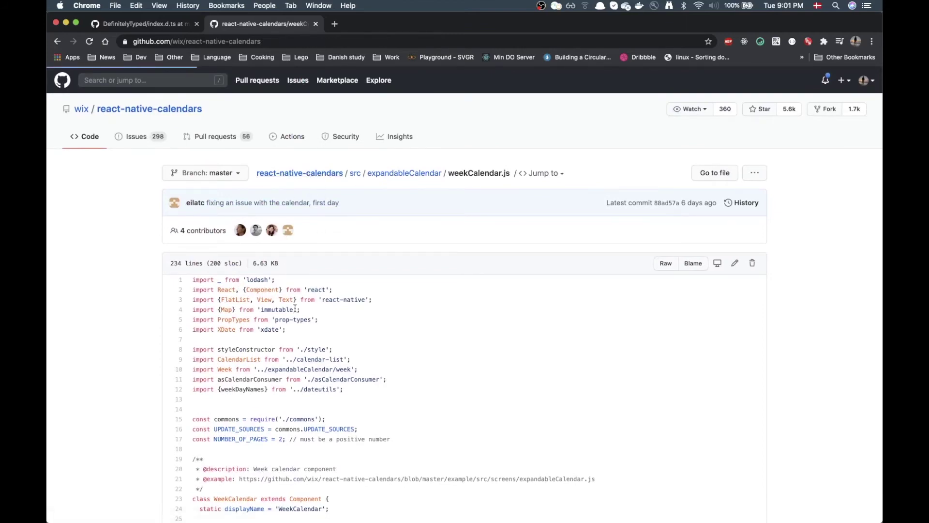
pyautogui.scroll(-1, 225, 290)
pyautogui.scroll(1, 225, 290)
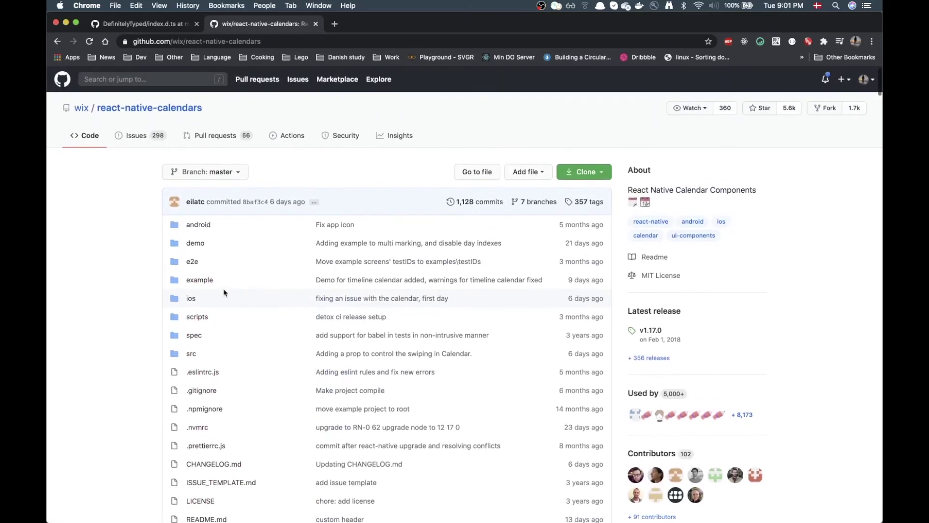
# Navigate example > src > screens and load the expandableCalendar.js example screen.
pyautogui.click(199, 279)
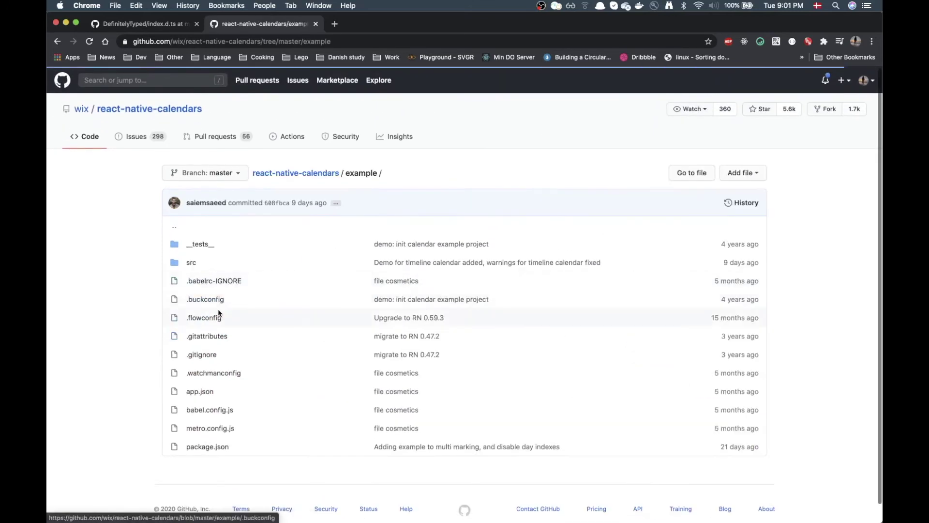
pyautogui.click(191, 264)
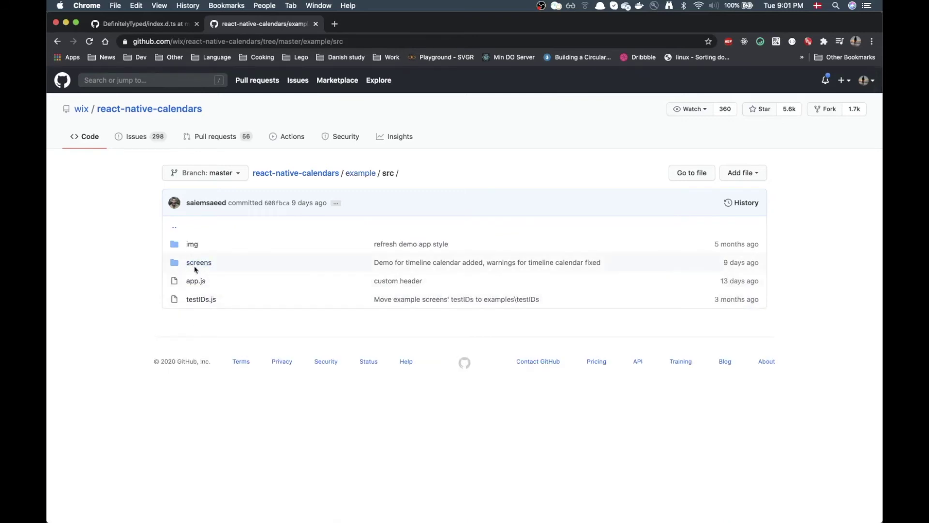
pyautogui.click(57, 40)
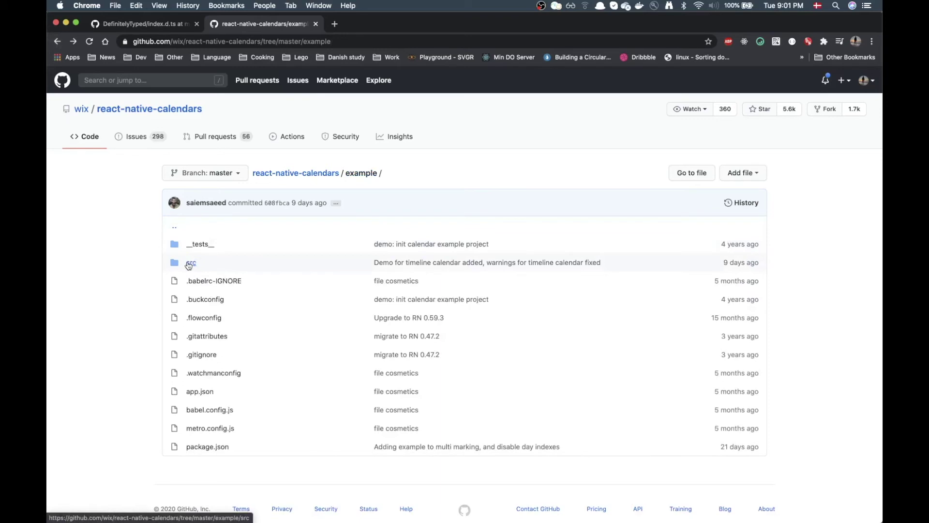
pyautogui.click(189, 263)
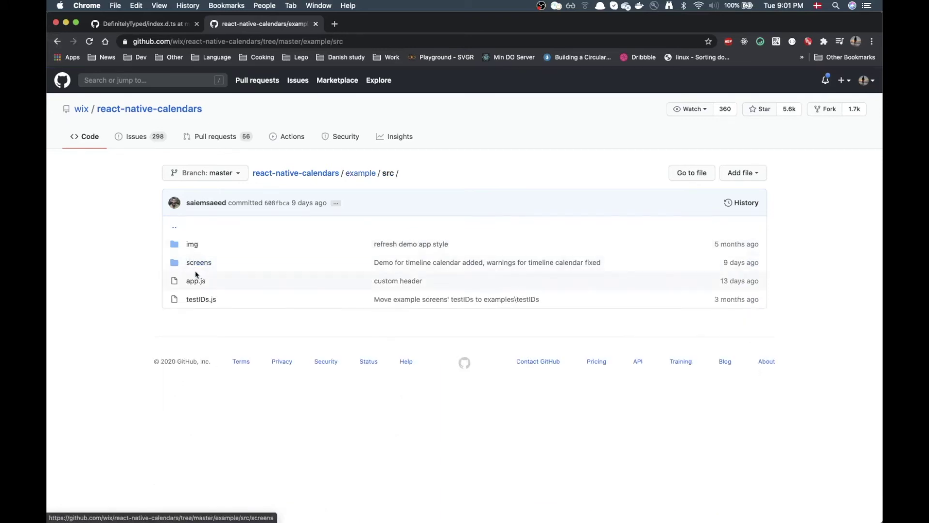
pyautogui.click(197, 264)
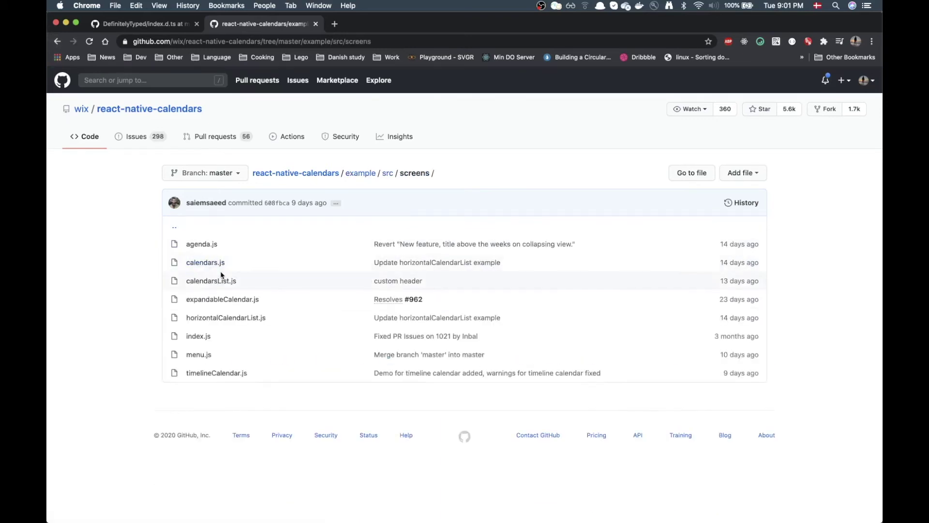
pyautogui.click(206, 304)
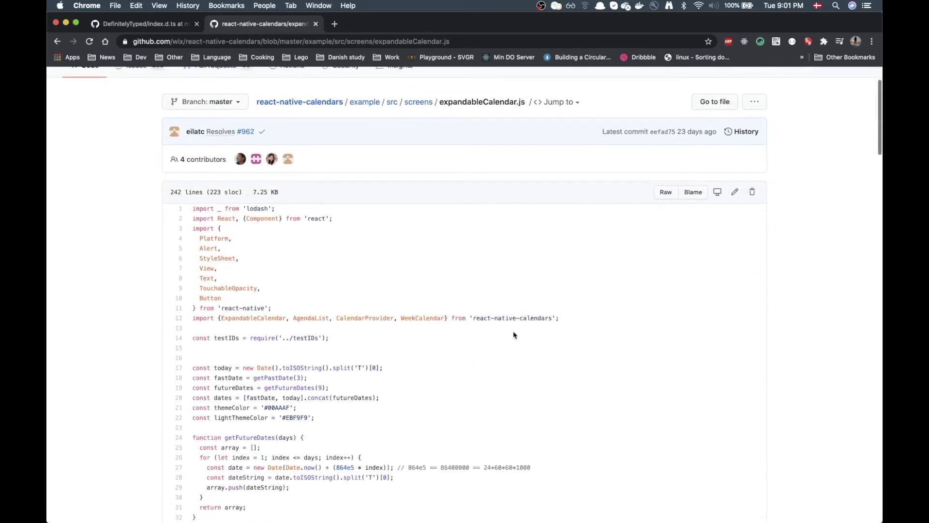
# Highlight the import lines and the WeekCalendar import, then bring the simulator to the front.
pyautogui.moveTo(557, 322); pyautogui.dragTo(162, 297)
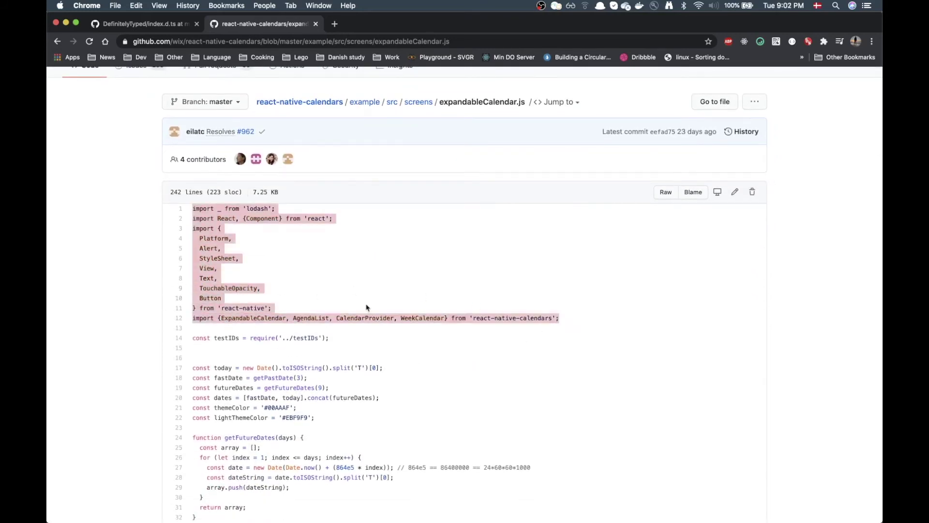
pyautogui.click(392, 317)
pyautogui.moveTo(395, 318); pyautogui.dragTo(549, 317)
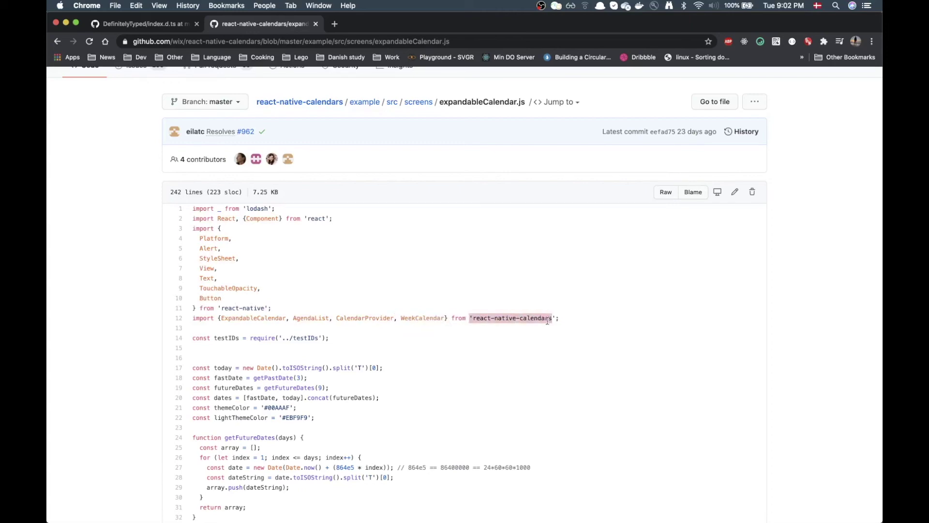
pyautogui.click(514, 341)
pyautogui.scroll(-4, 326, 412)
pyautogui.scroll(-1, 326, 413)
pyautogui.scroll(-3, 327, 412)
pyautogui.scroll(3, 326, 411)
pyautogui.scroll(2, 327, 411)
pyautogui.scroll(3, 325, 405)
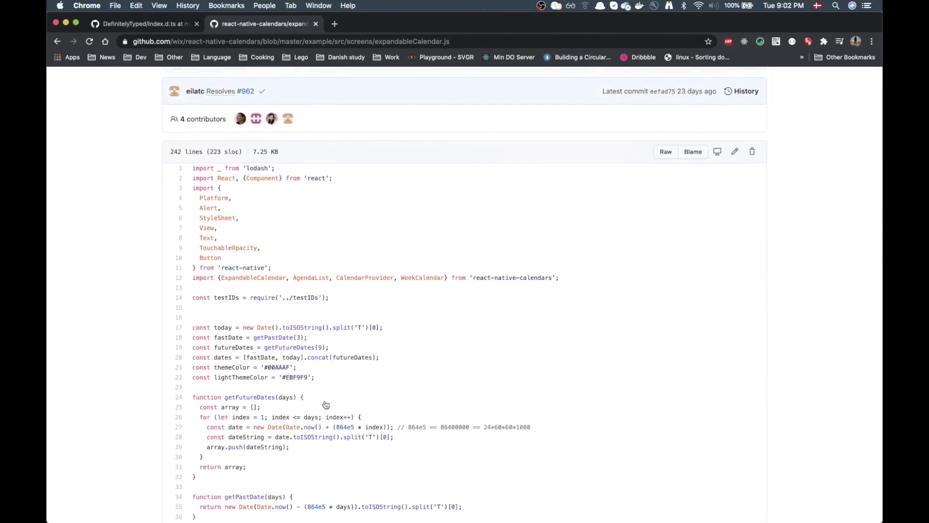
pyautogui.press('super+Tab')
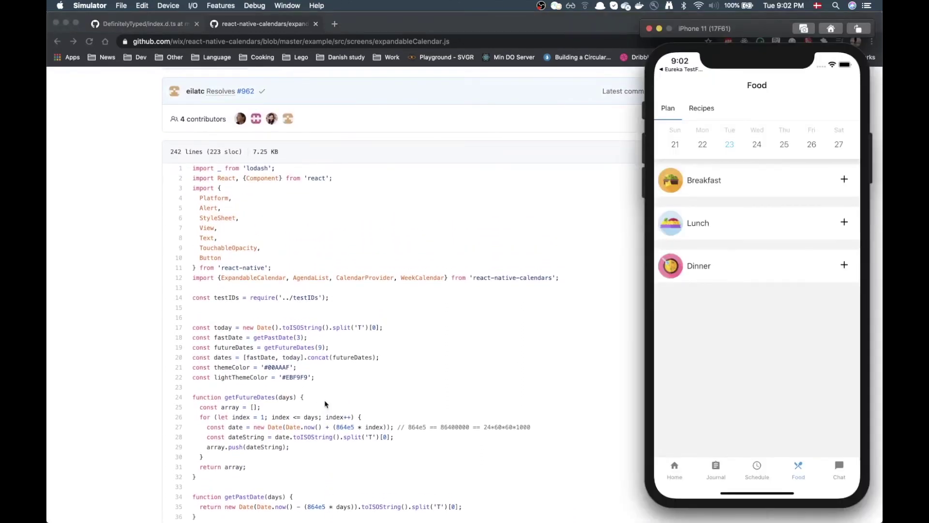
# Return to FoodPlan.tsx and highlight 'react-native-calendars' in the WeekCalendar import.
pyautogui.press('super+Tab')
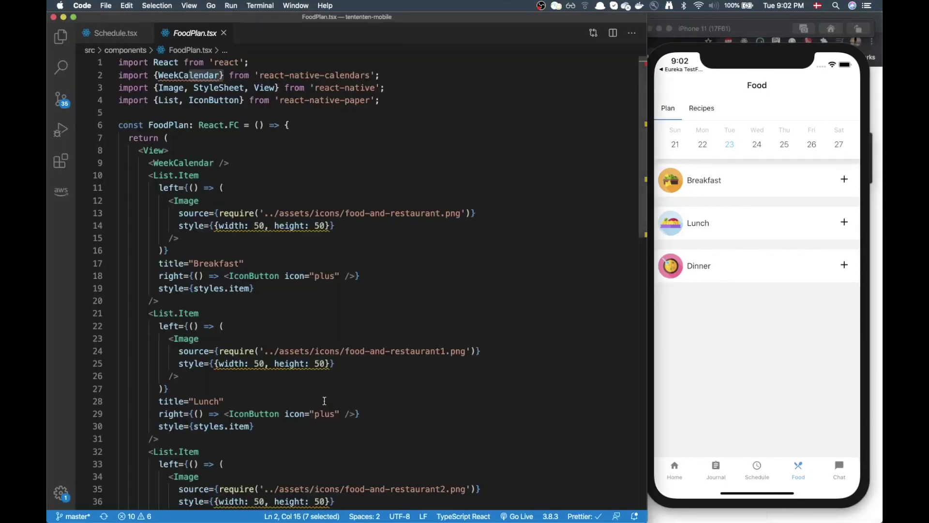
pyautogui.click(218, 263)
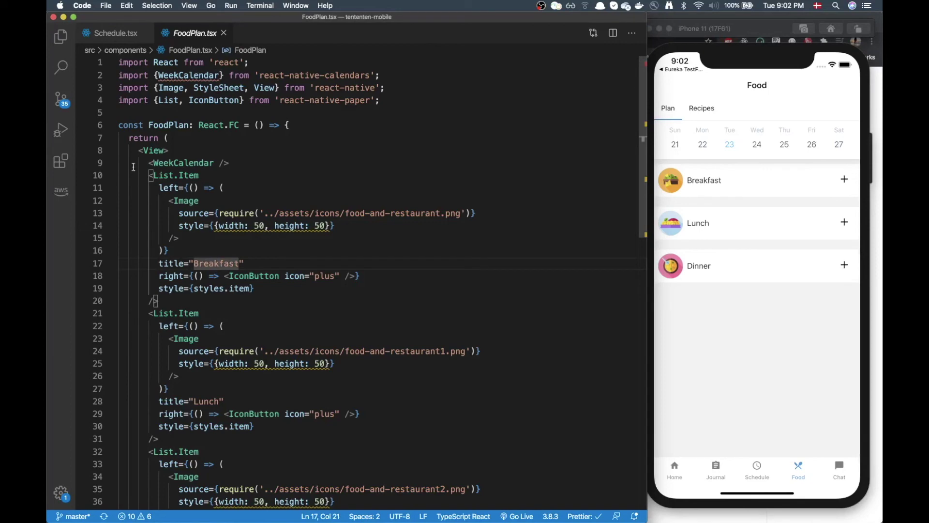
pyautogui.click(134, 151)
pyautogui.press('super+Right')
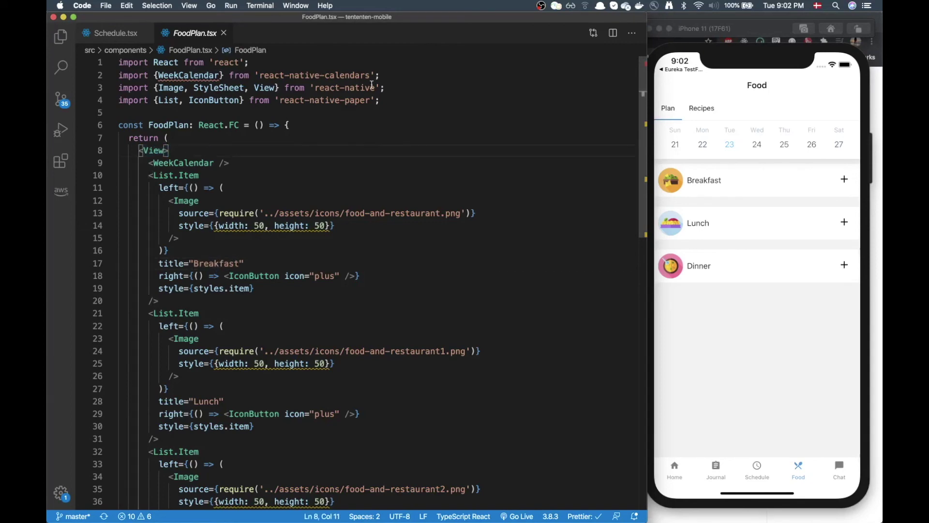
pyautogui.moveTo(369, 76); pyautogui.dragTo(156, 75)
pyautogui.click(194, 144)
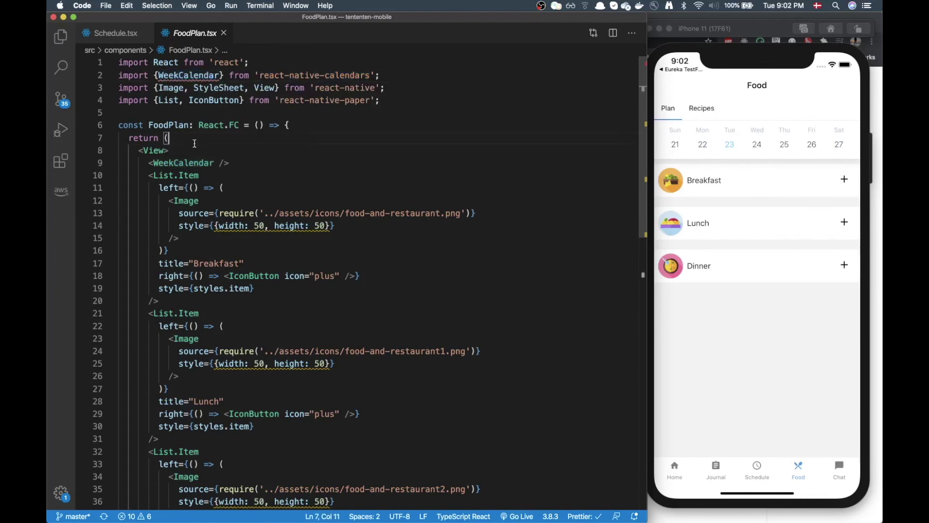